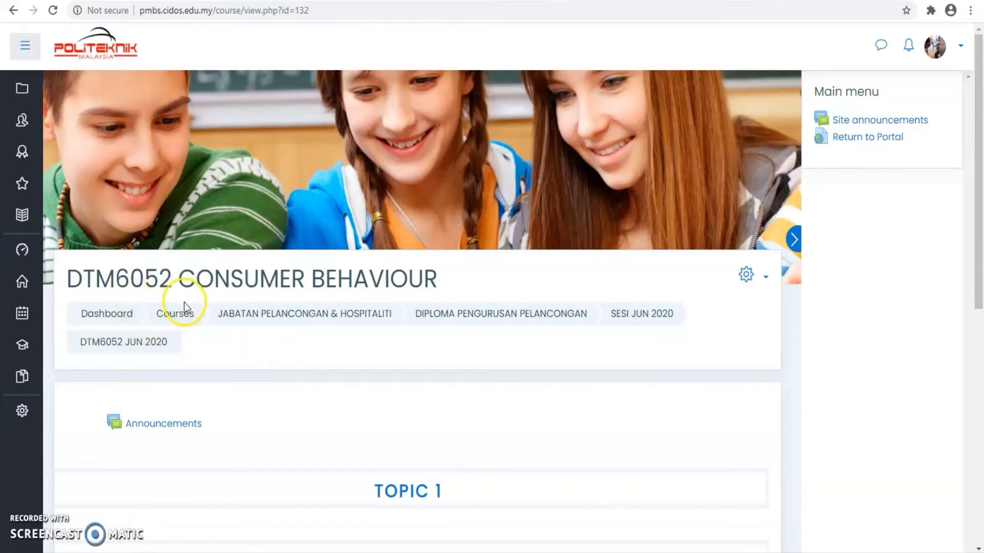
# Open the DTM6052 participants table, showing one active Teacher with no groups
pyautogui.click(21, 127)
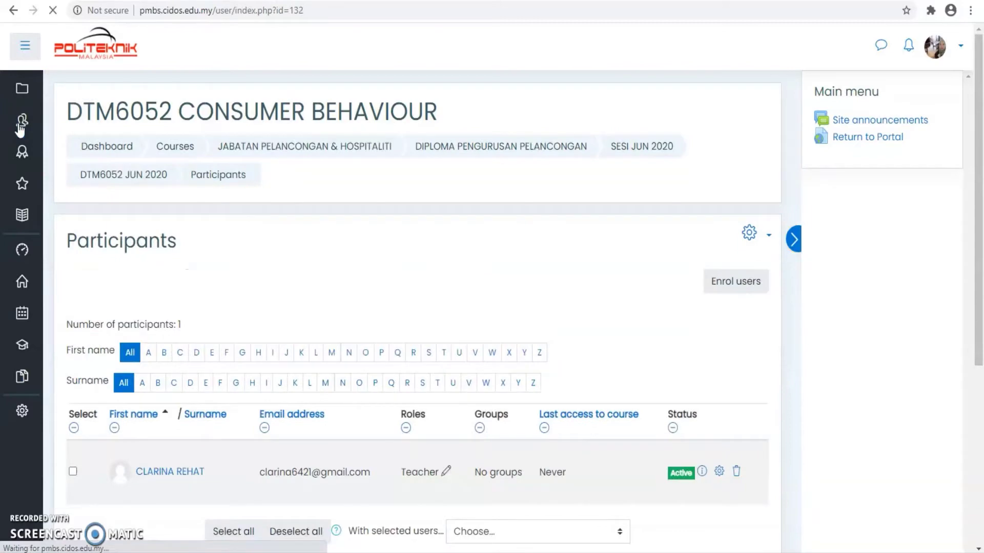
pyautogui.scroll(-1, 260, 235)
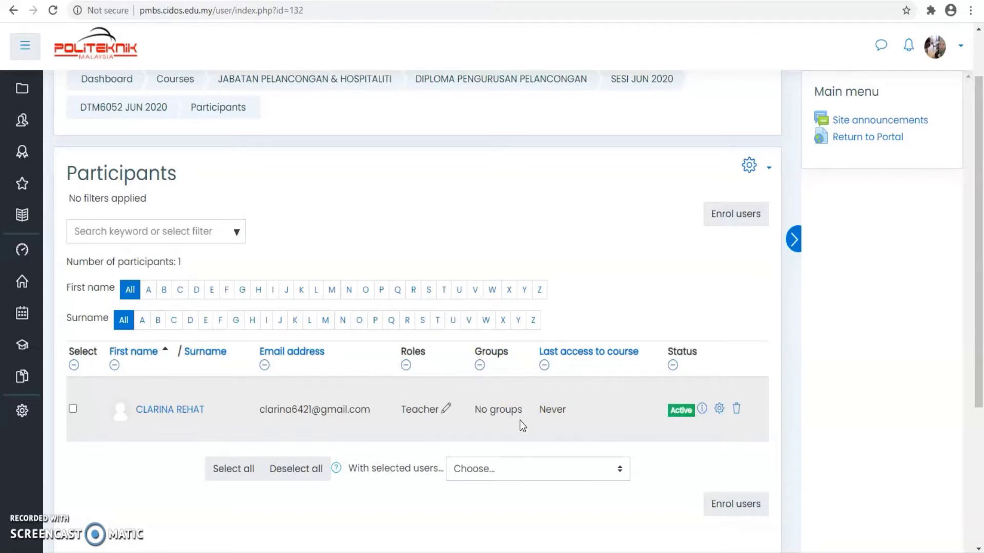
# Enrol the student found by a partial-name search into DTM6052 with the Student role
pyautogui.click(739, 215)
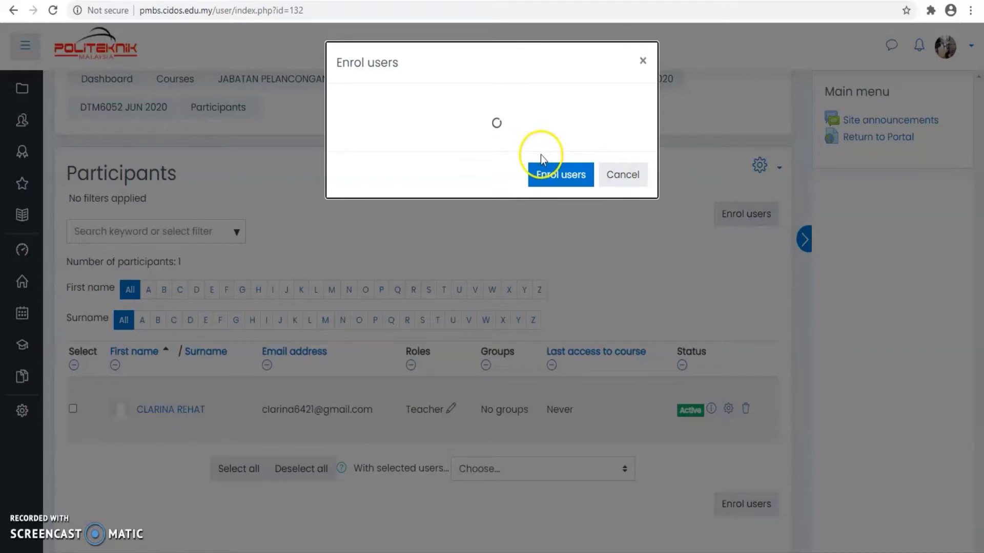
pyautogui.click(473, 163)
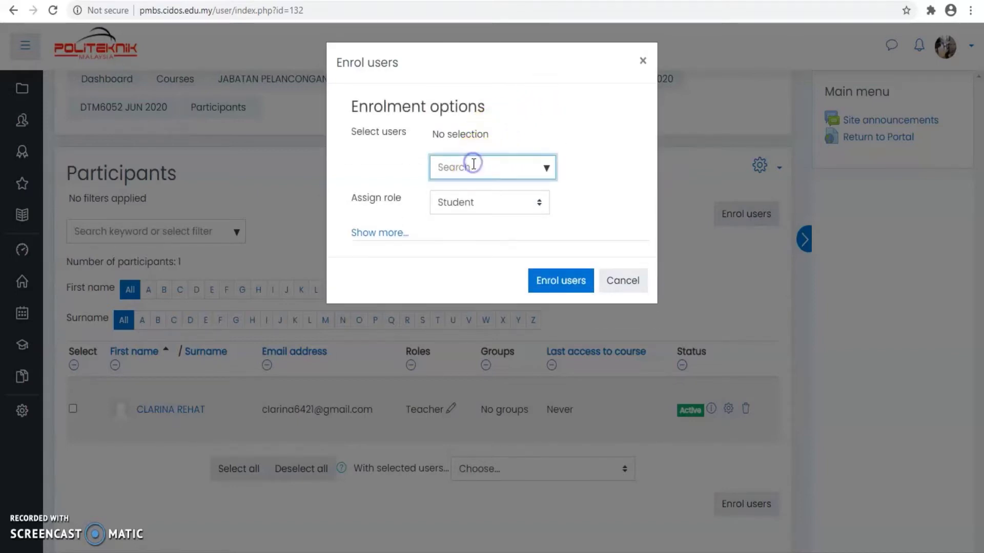
pyautogui.write('belinti')
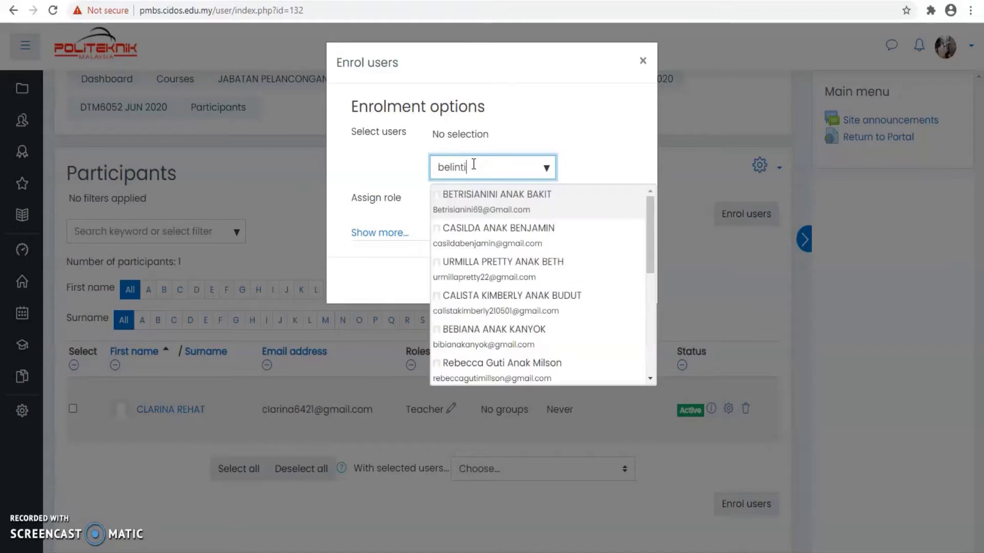
pyautogui.click(483, 199)
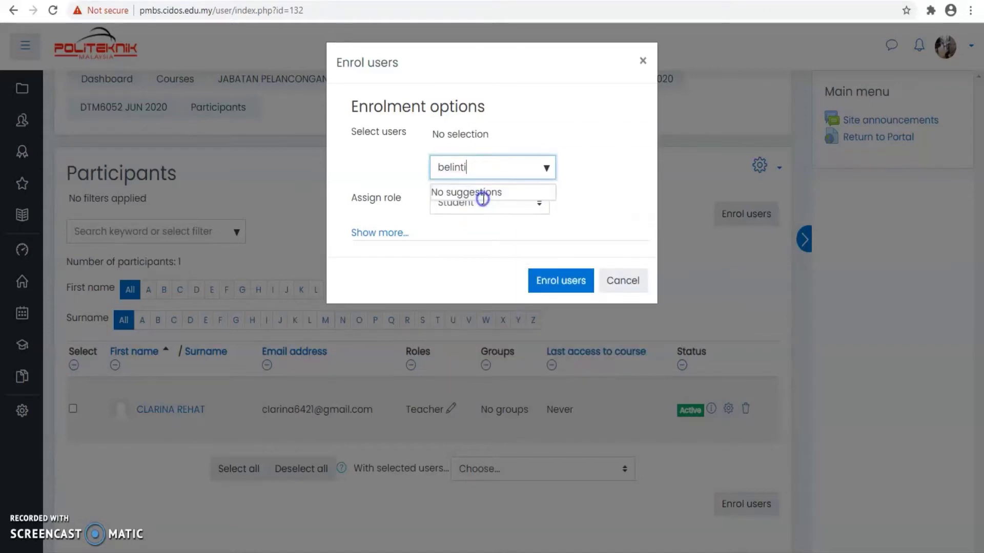
pyautogui.click(596, 213)
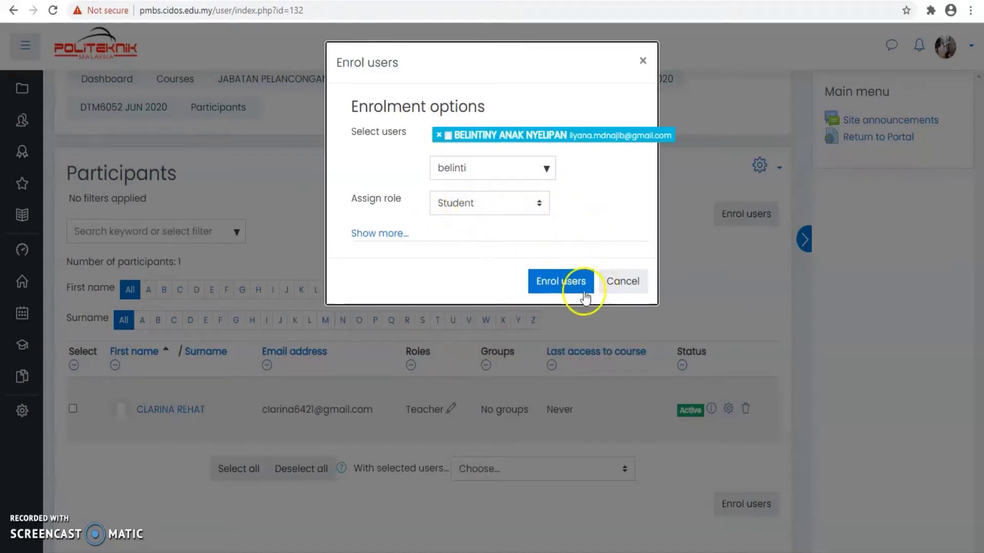
pyautogui.click(565, 288)
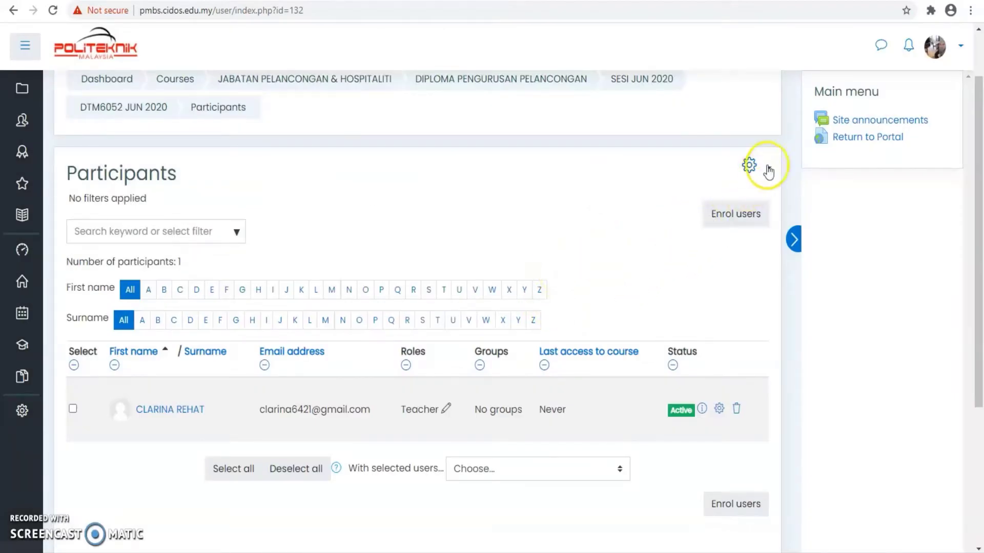
# Go to the course's Enrolment methods page from the Participants gear menu
pyautogui.click(749, 167)
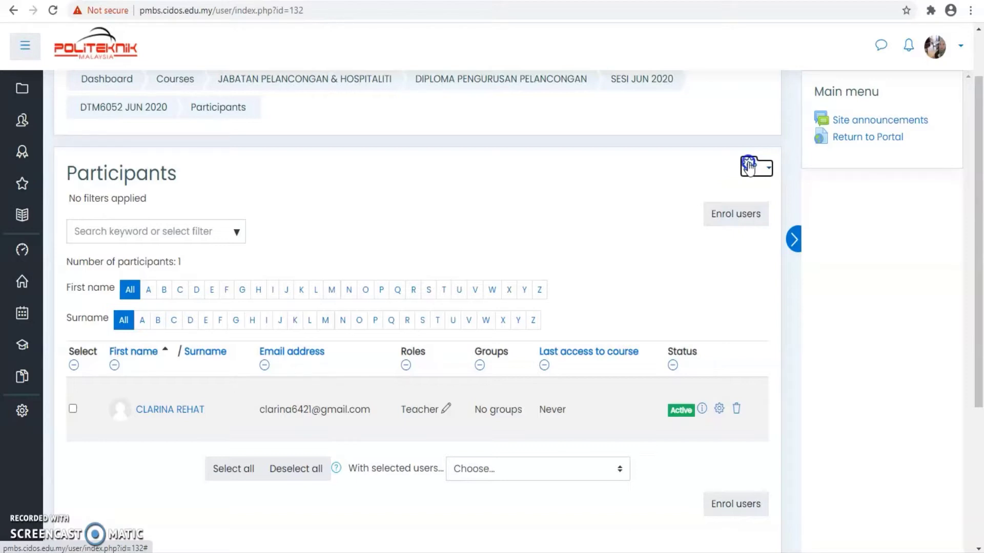
pyautogui.click(748, 165)
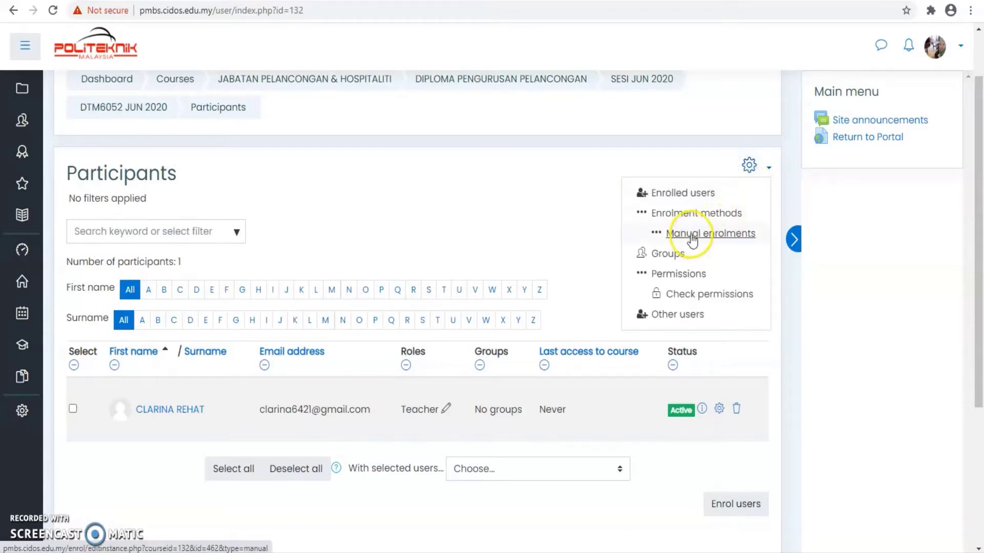
pyautogui.click(692, 214)
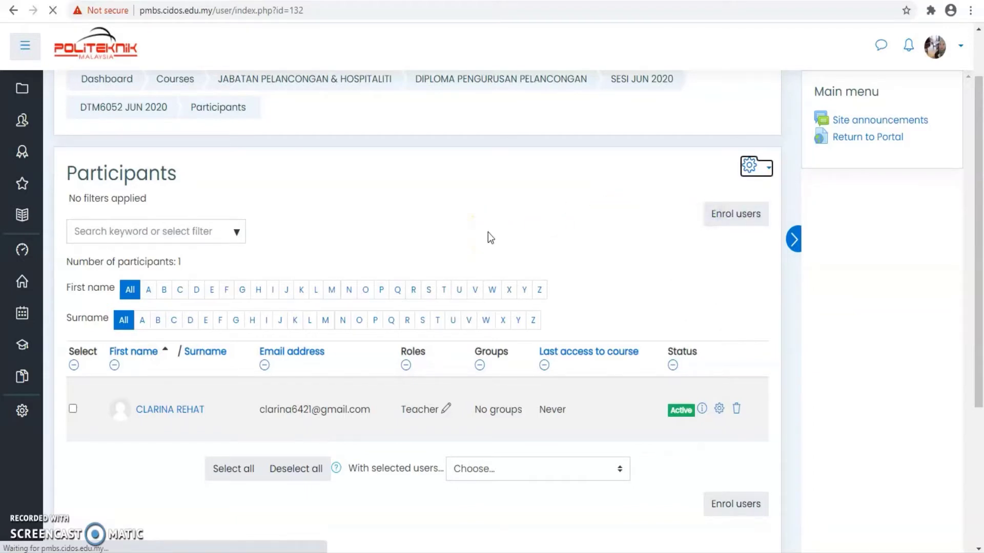
pyautogui.scroll(-3, 402, 251)
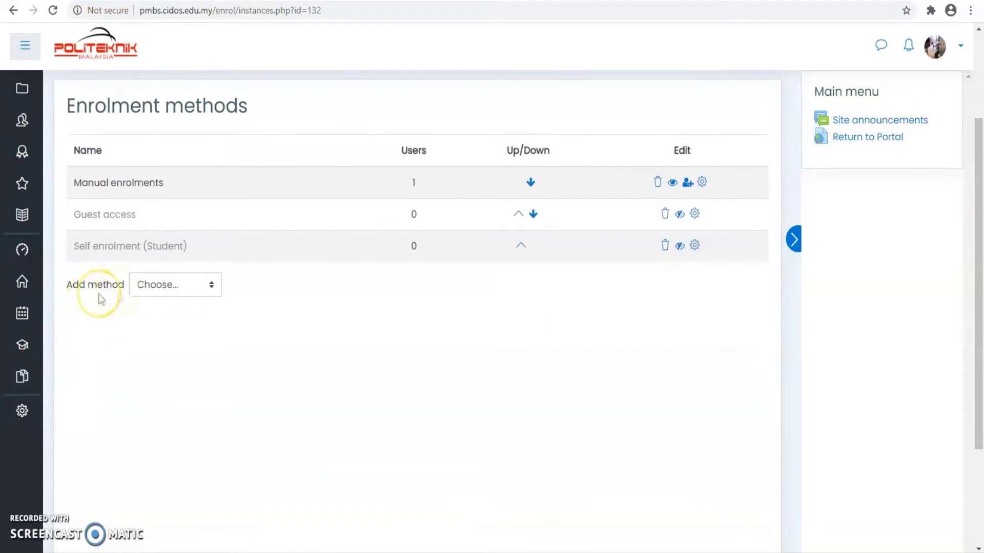
# Add a Self enrolment method with custom instance name DUP5A_
pyautogui.click(215, 286)
pyautogui.click(177, 335)
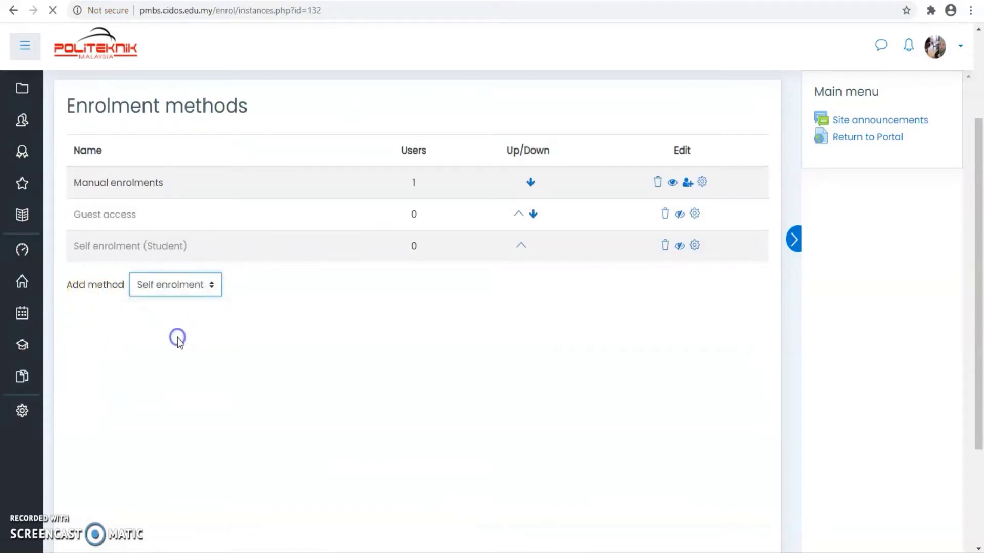
pyautogui.click(278, 297)
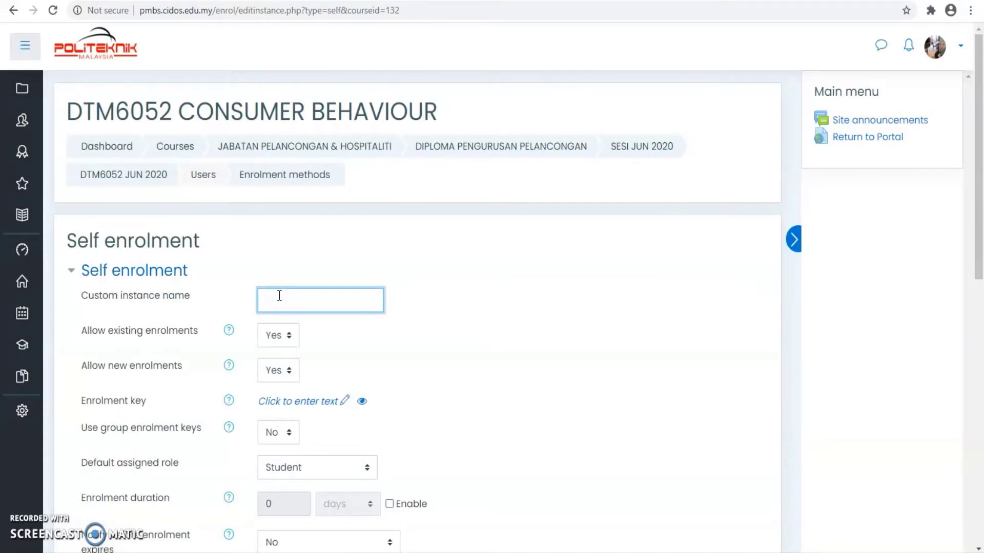
pyautogui.write('DUP5A')
pyautogui.scroll(-3, 307, 288)
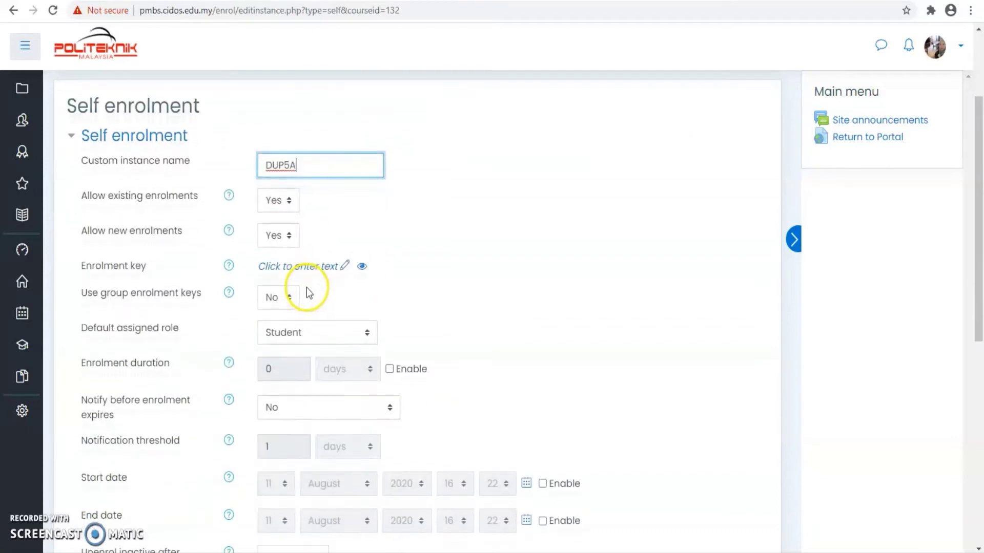
pyautogui.write('_')
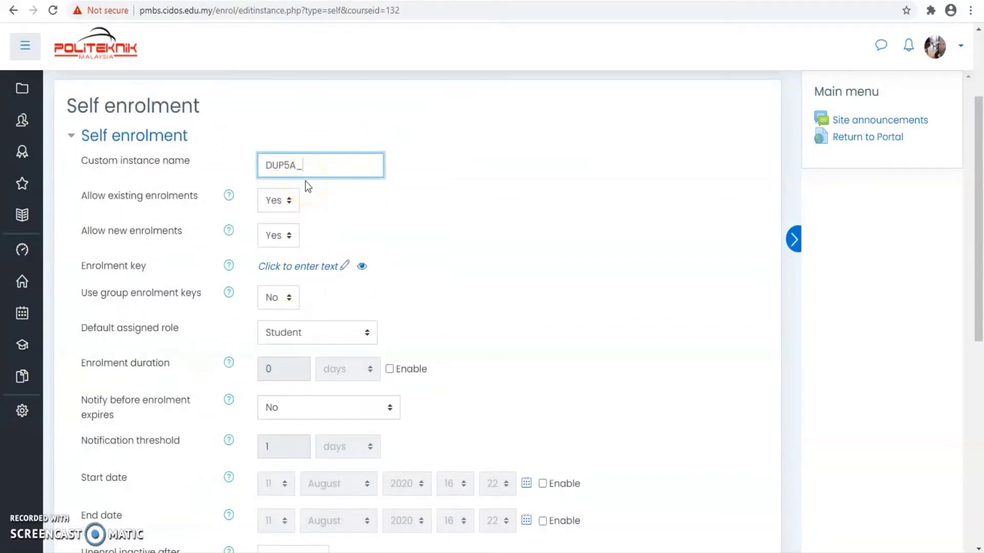
# Give the method an enrolment key, set Use group enrolment keys to Yes, and save it
pyautogui.click(284, 267)
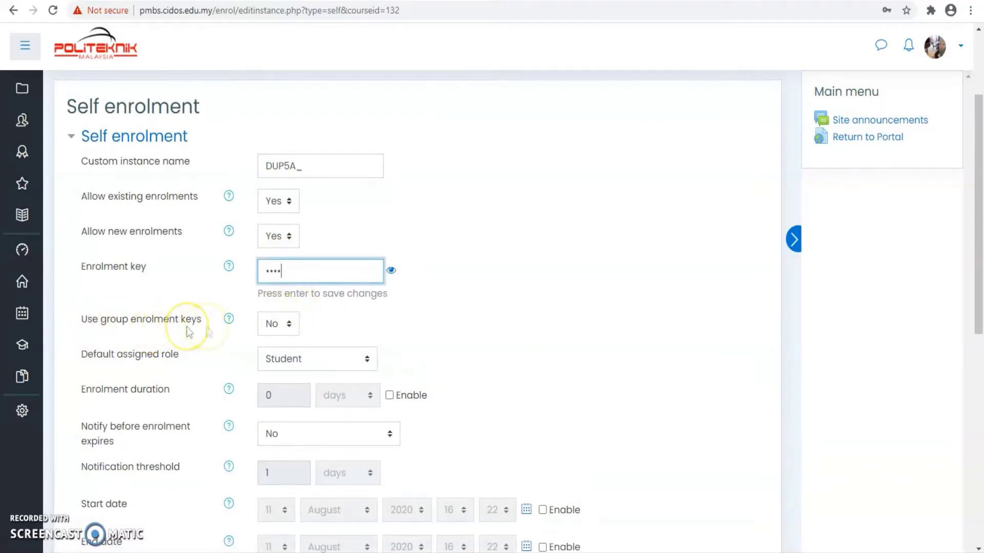
pyautogui.click(286, 328)
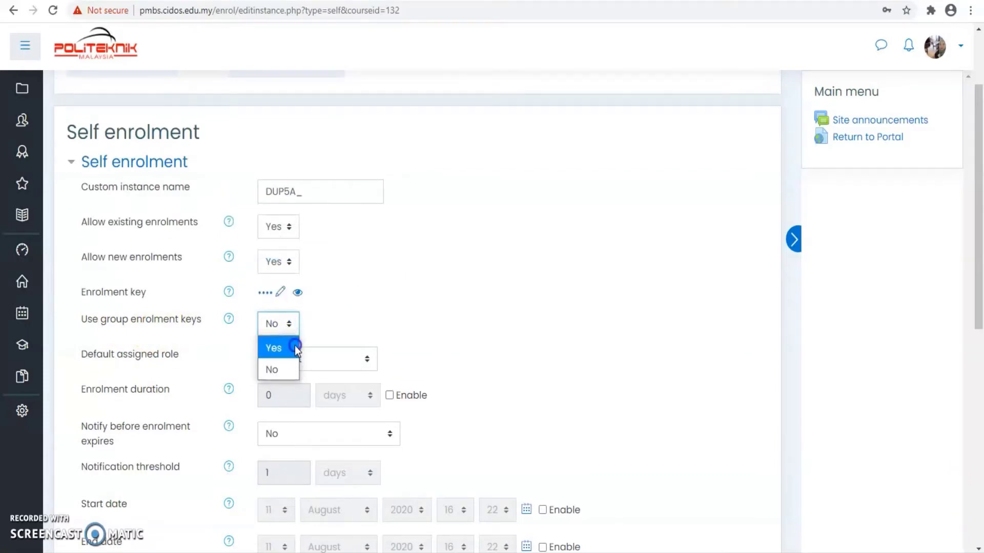
pyautogui.click(294, 346)
pyautogui.scroll(-10, 356, 314)
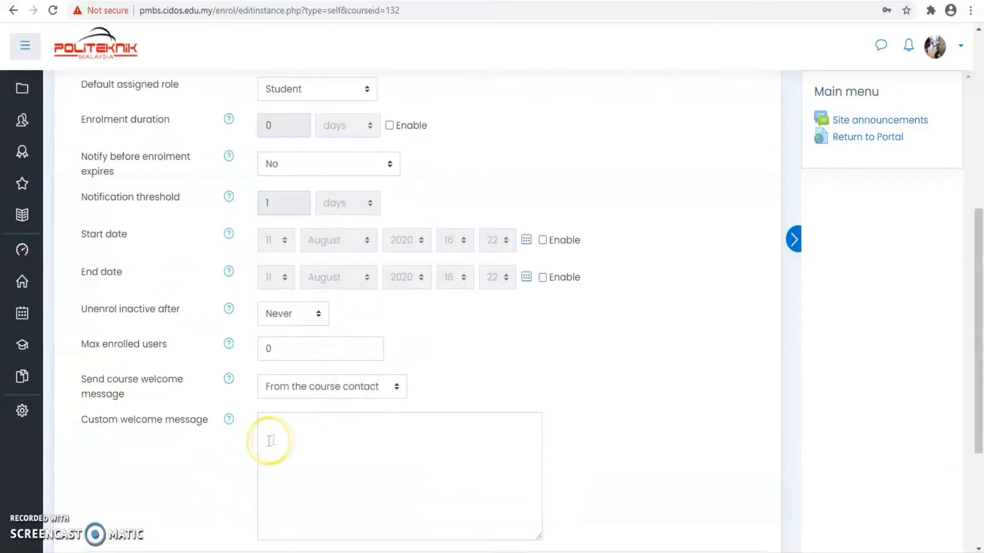
pyautogui.click(294, 376)
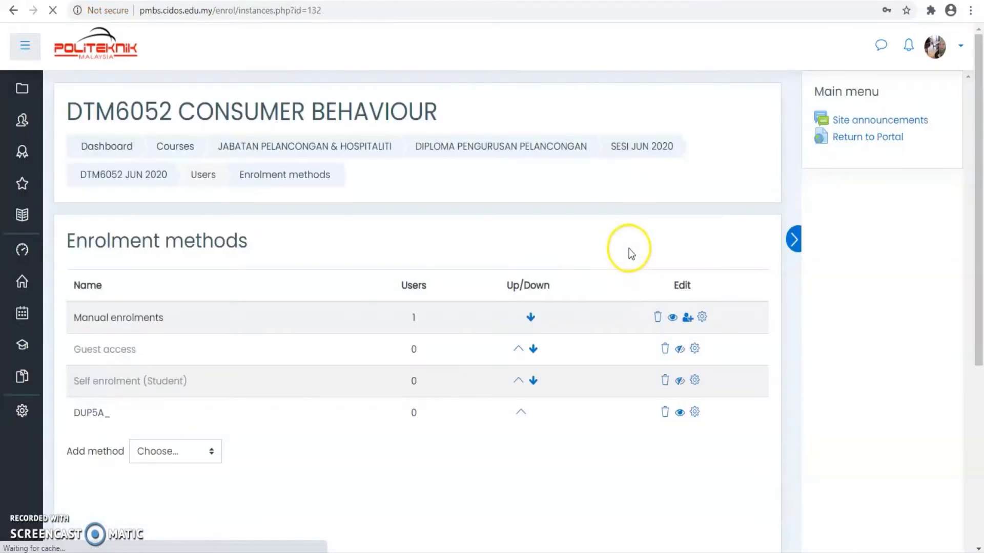
# Go from Participants to the course Groups page and start a new group with Create group
pyautogui.click(26, 126)
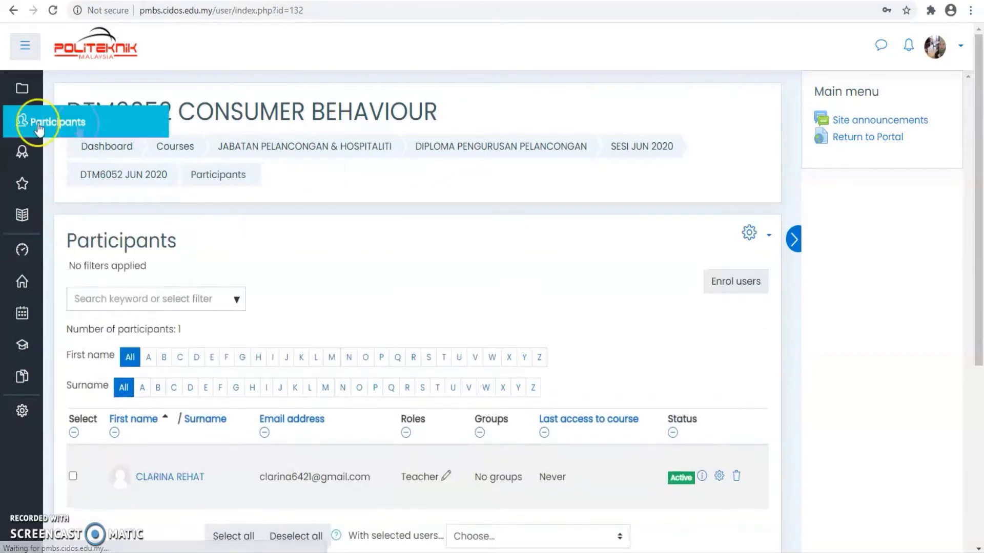
pyautogui.click(748, 234)
pyautogui.click(748, 233)
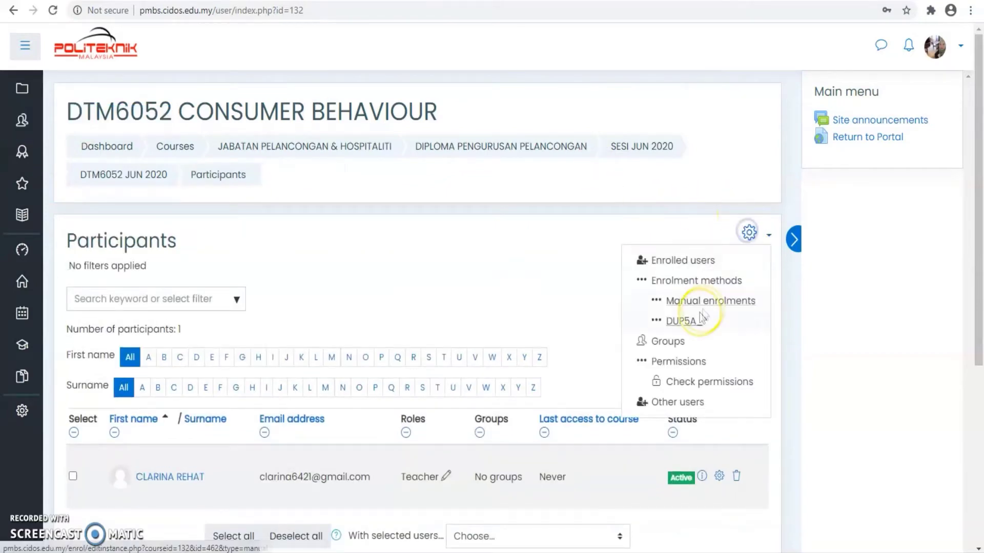
pyautogui.click(671, 336)
pyautogui.scroll(-7, 297, 277)
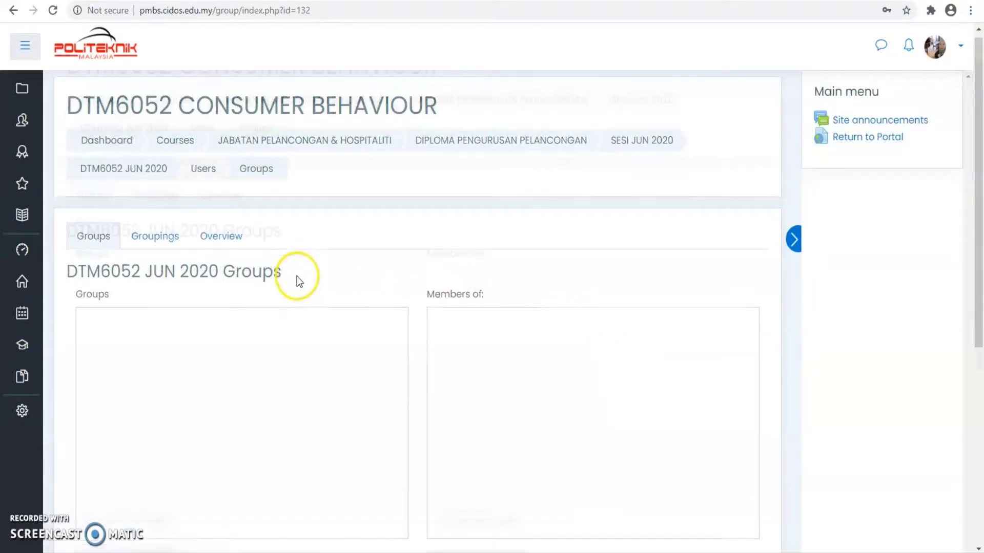
pyautogui.scroll(7, 111, 292)
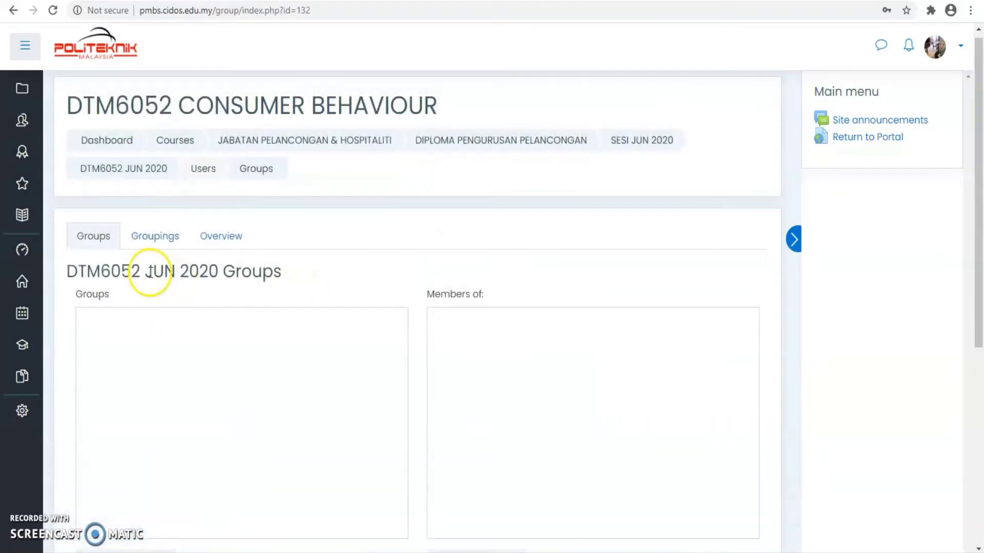
pyautogui.scroll(-7, 158, 363)
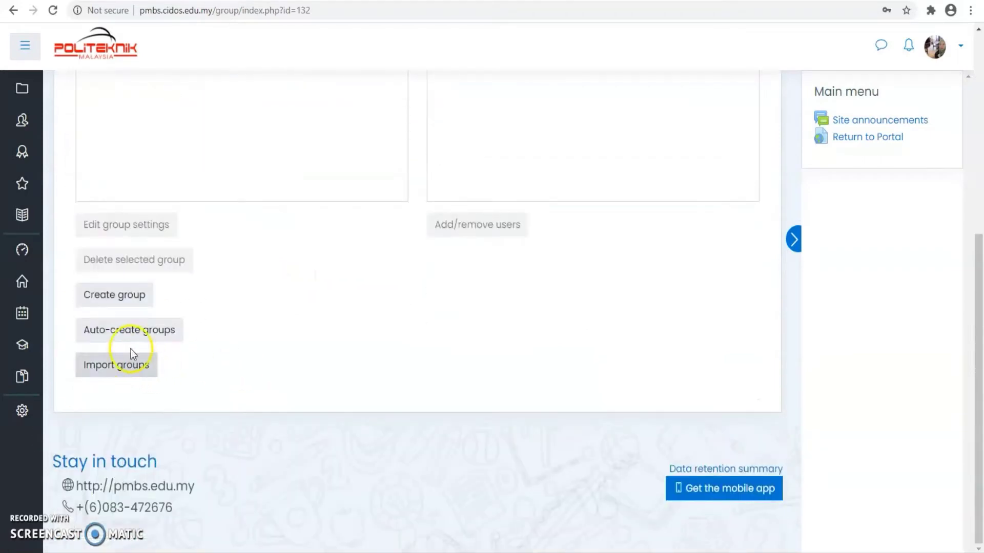
pyautogui.click(132, 305)
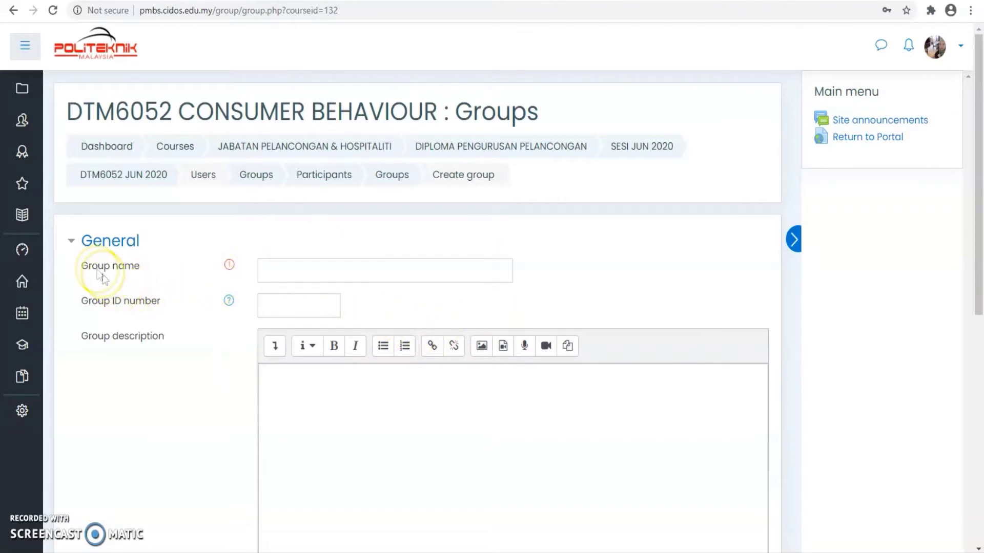
# Name the new group DUP5A
pyautogui.click(273, 267)
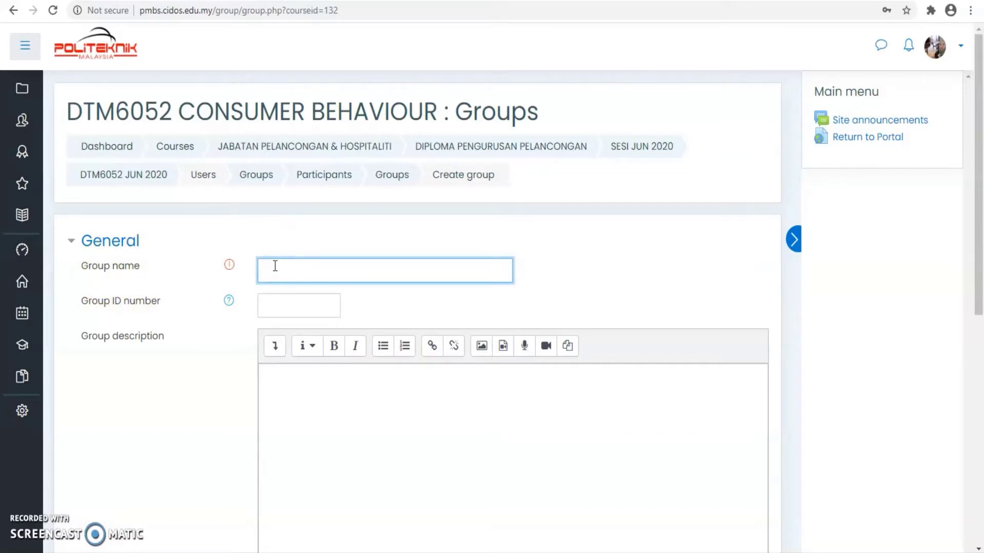
pyautogui.write('D')
pyautogui.write('UP%A')
pyautogui.write('5')
pyautogui.press('BackSpace')
pyautogui.write('A')
pyautogui.scroll(-5, 380, 297)
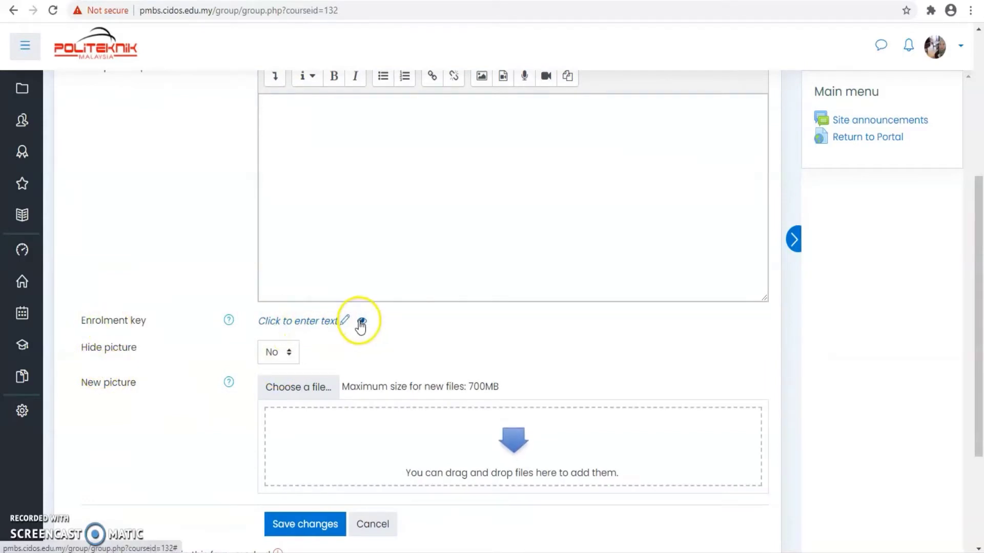
# Enter the group's enrolment key and save the group
pyautogui.click(311, 323)
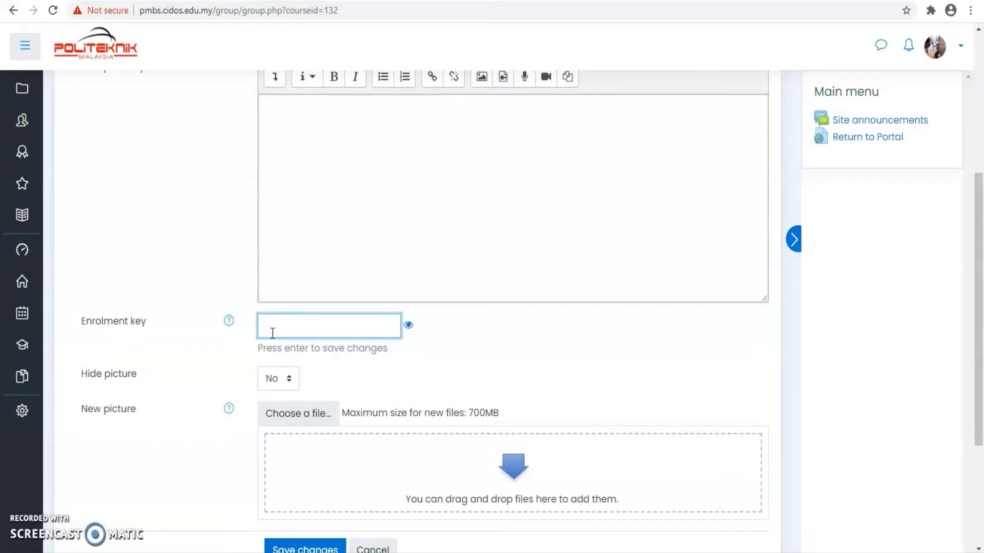
pyautogui.scroll(5, 354, 279)
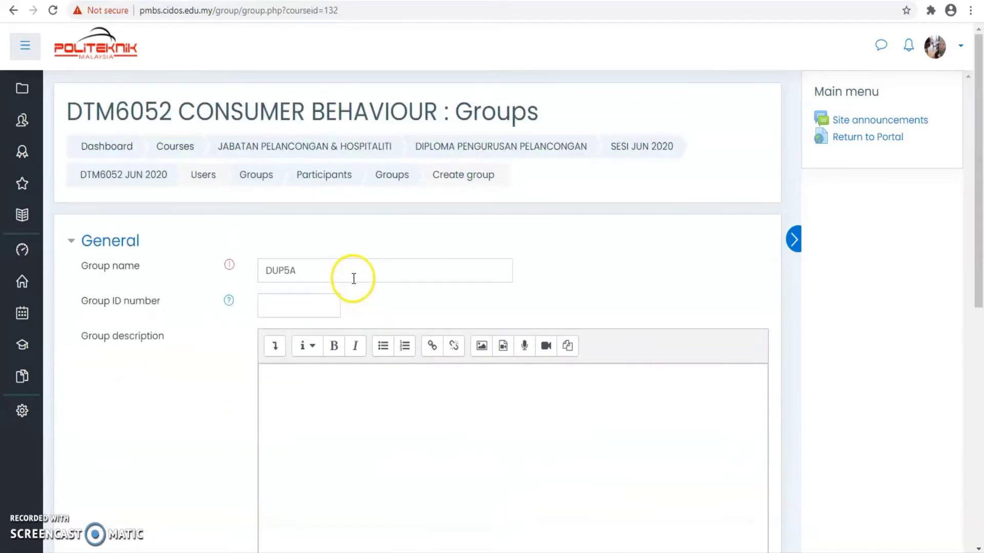
pyautogui.scroll(-5, 354, 278)
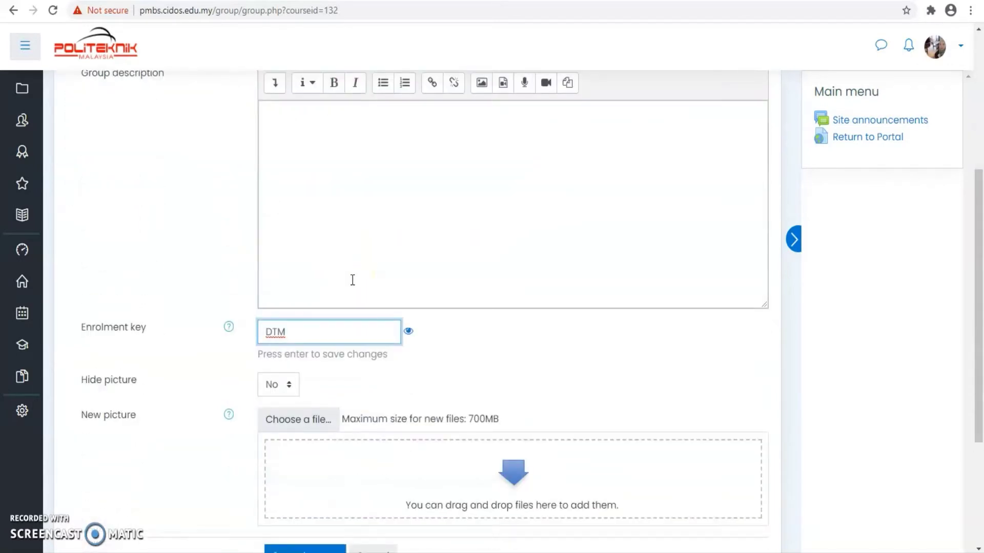
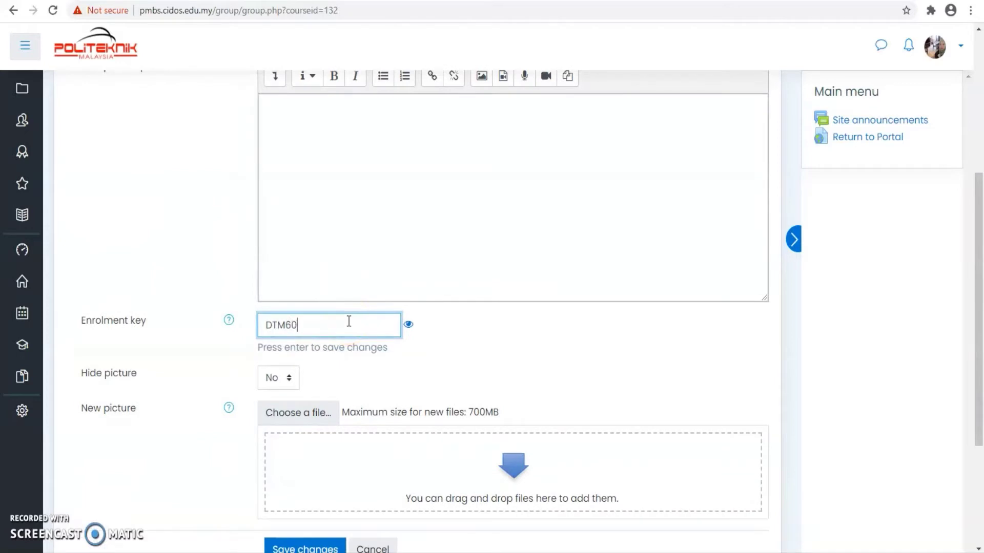
pyautogui.scroll(-4, 352, 314)
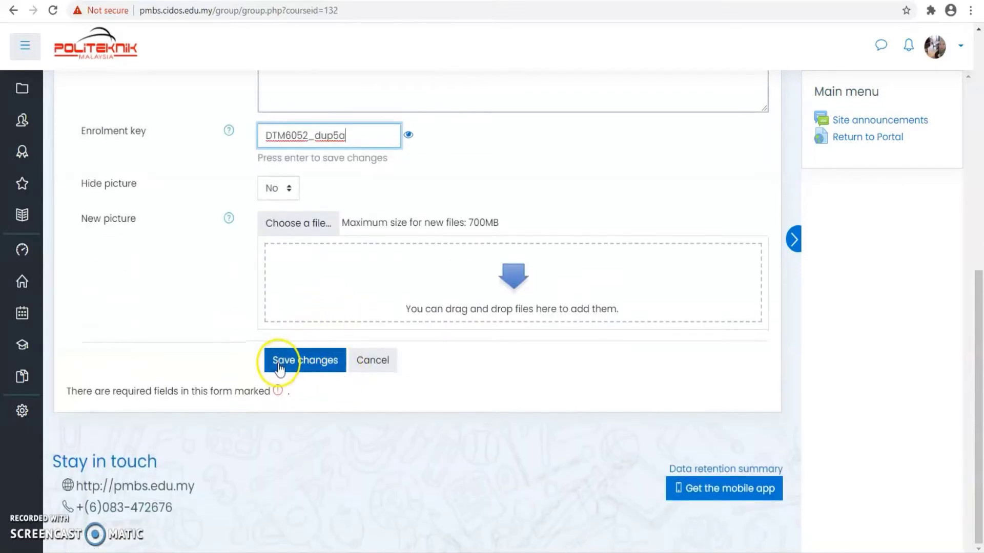
pyautogui.moveTo(351, 133); pyautogui.dragTo(239, 115)
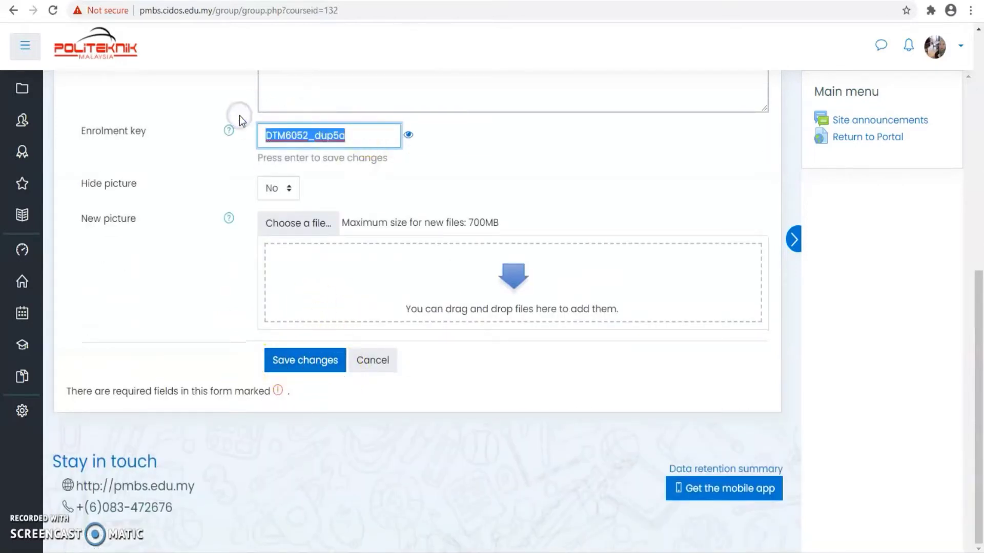
pyautogui.press('Return')
pyautogui.click(314, 367)
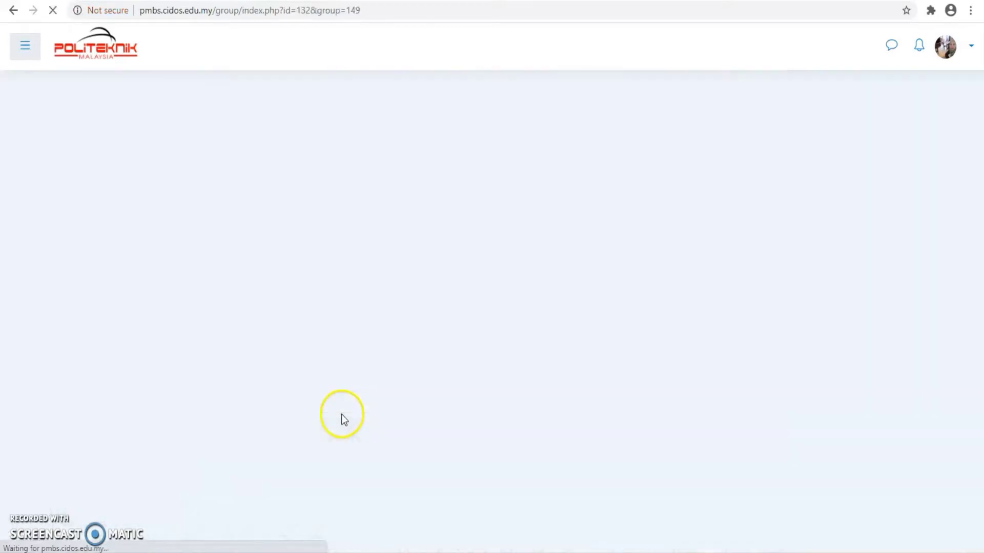
# Check DUP5A's settings to reveal its saved enrolment key, then return to Participants
pyautogui.scroll(-1, 323, 413)
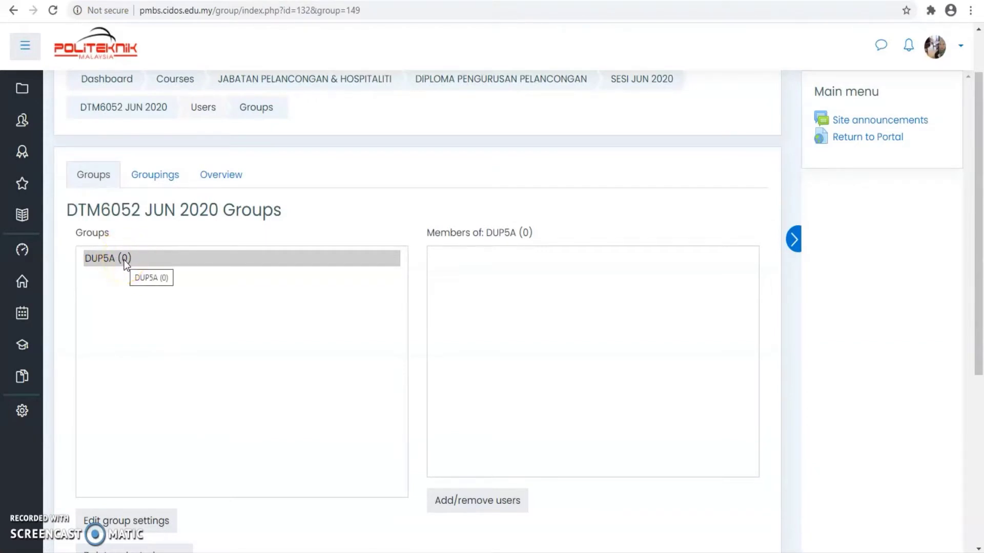
pyautogui.scroll(-2, 131, 261)
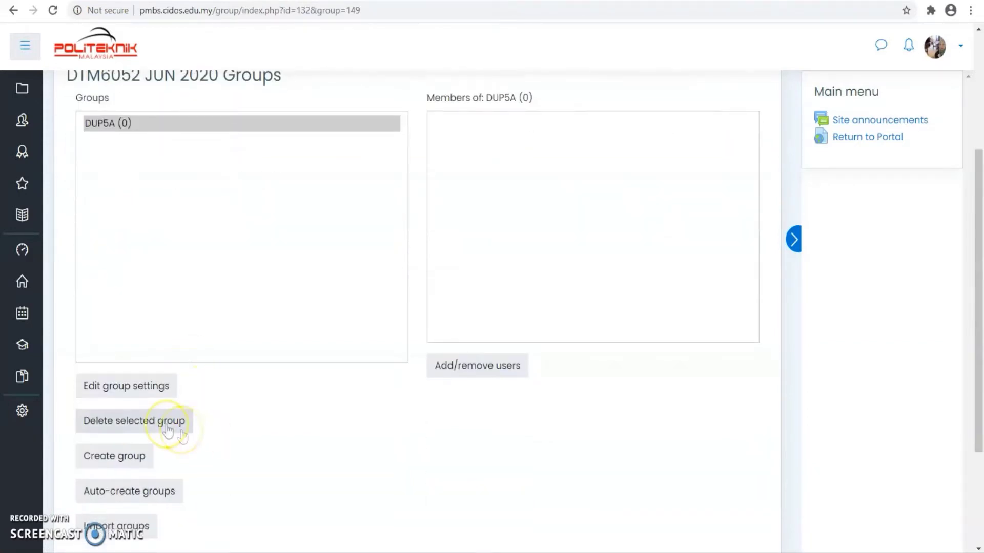
pyautogui.click(116, 390)
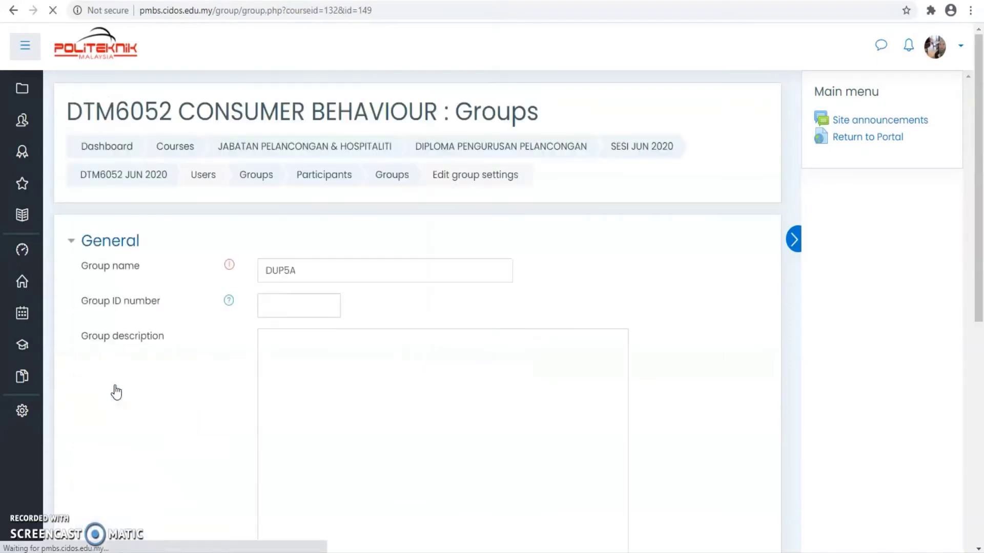
pyautogui.scroll(-10, 204, 364)
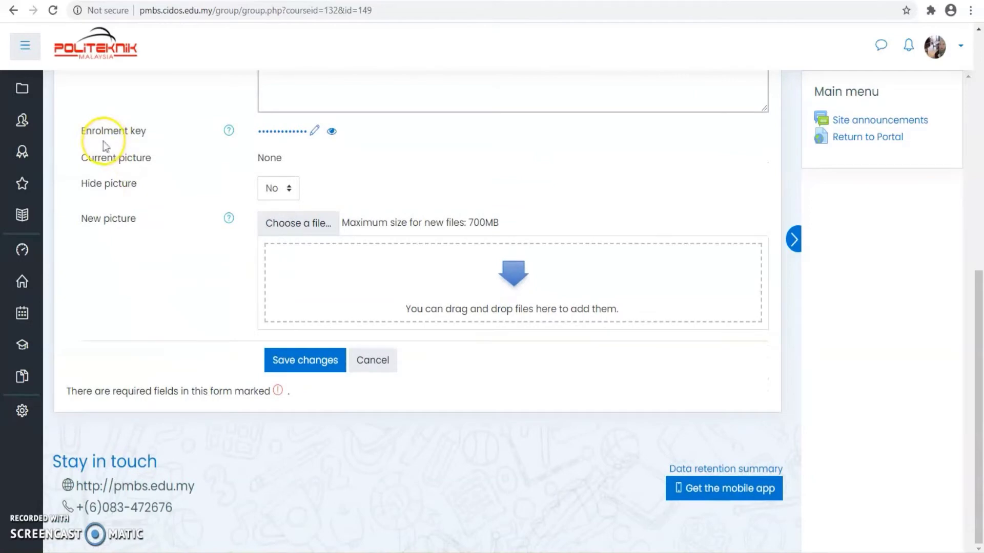
pyautogui.click(333, 132)
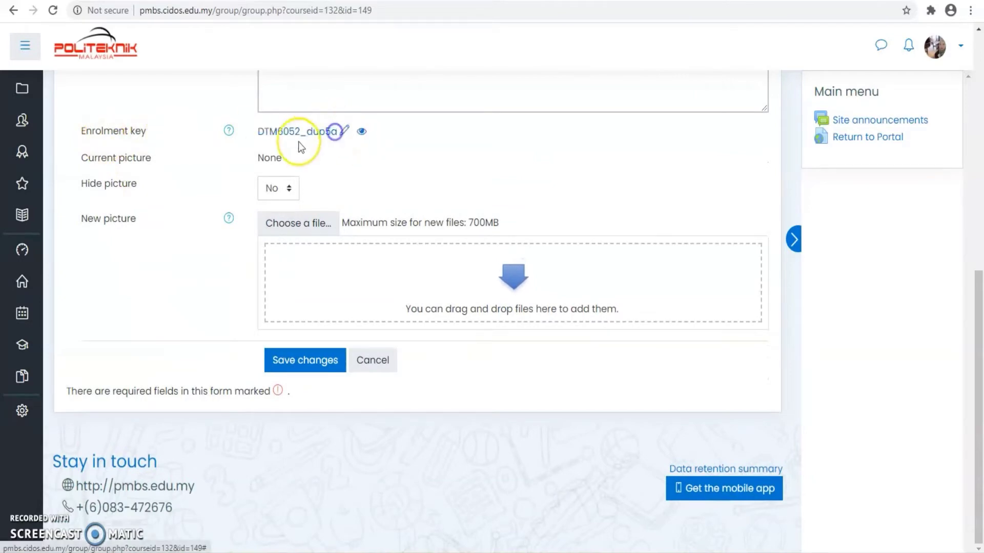
pyautogui.scroll(8, 40, 144)
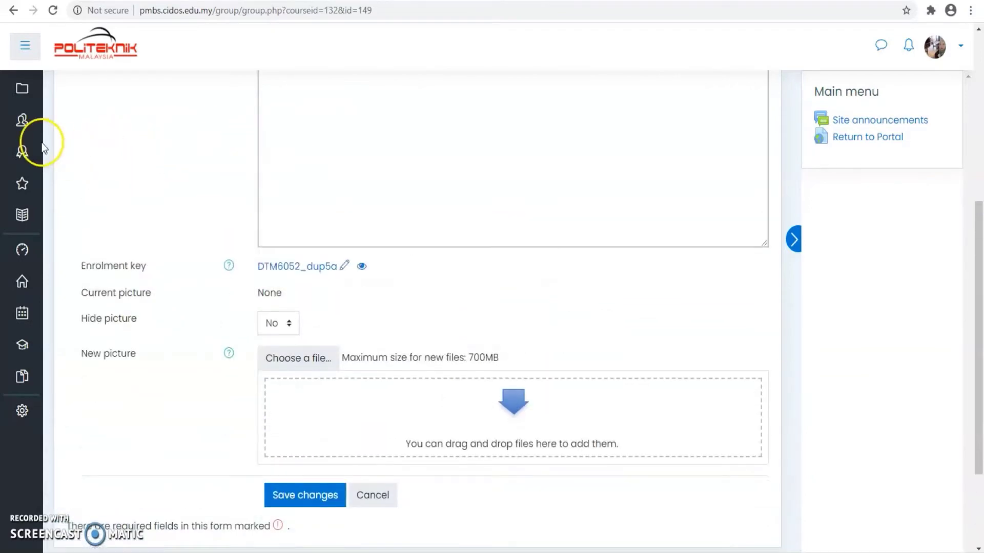
pyautogui.click(13, 123)
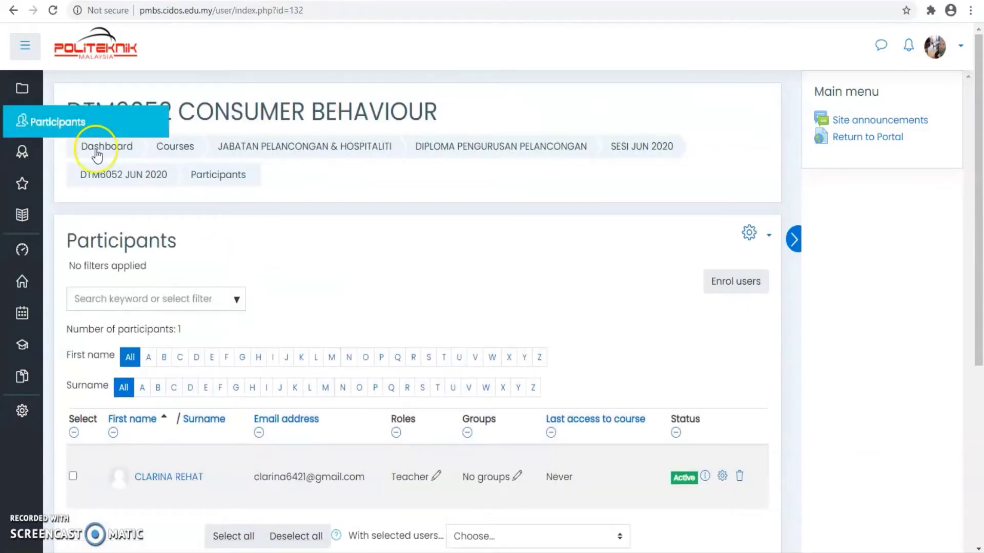
# Assign the teacher to group DUP5A in the Participants Groups column
pyautogui.scroll(-4, 329, 235)
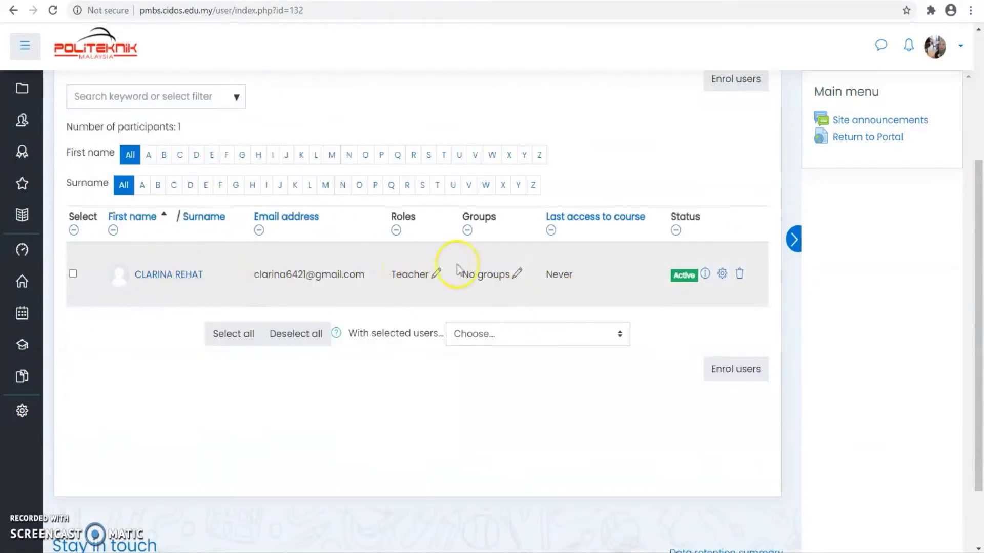
pyautogui.click(517, 275)
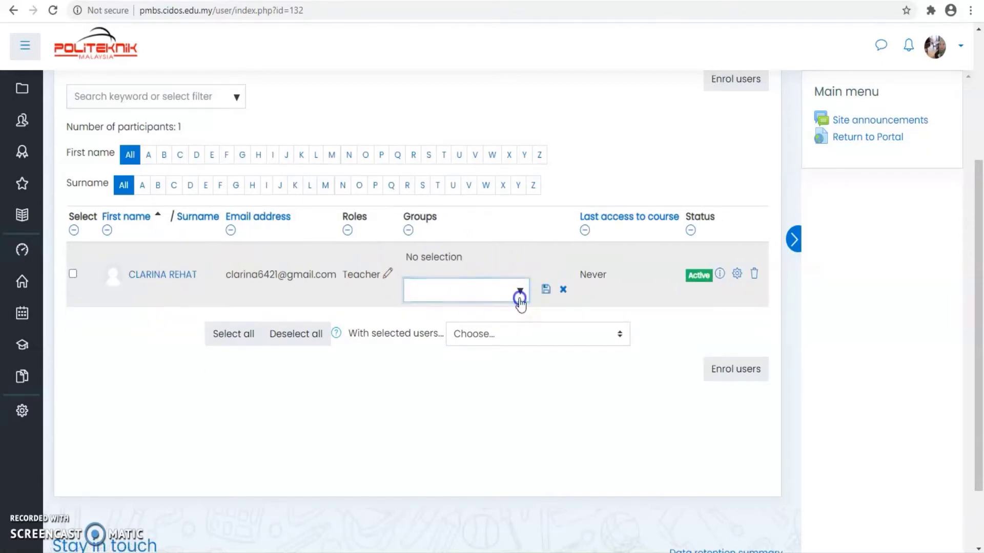
pyautogui.click(520, 291)
pyautogui.click(439, 314)
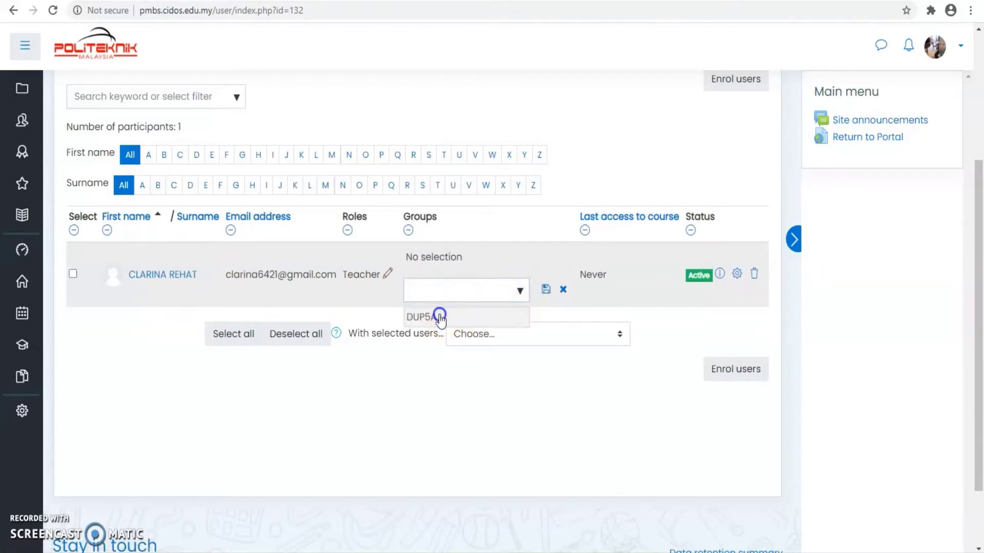
pyautogui.click(546, 290)
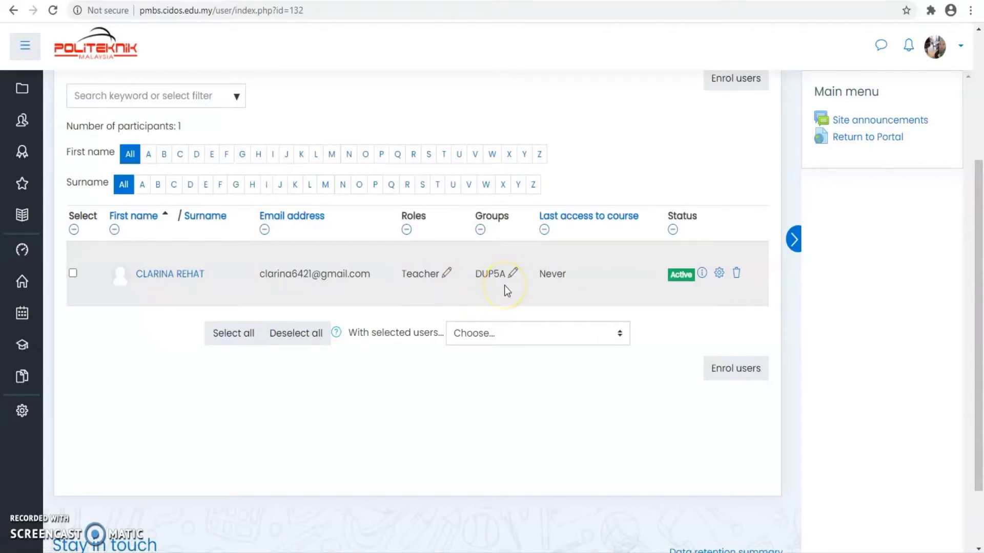
pyautogui.scroll(4, 505, 284)
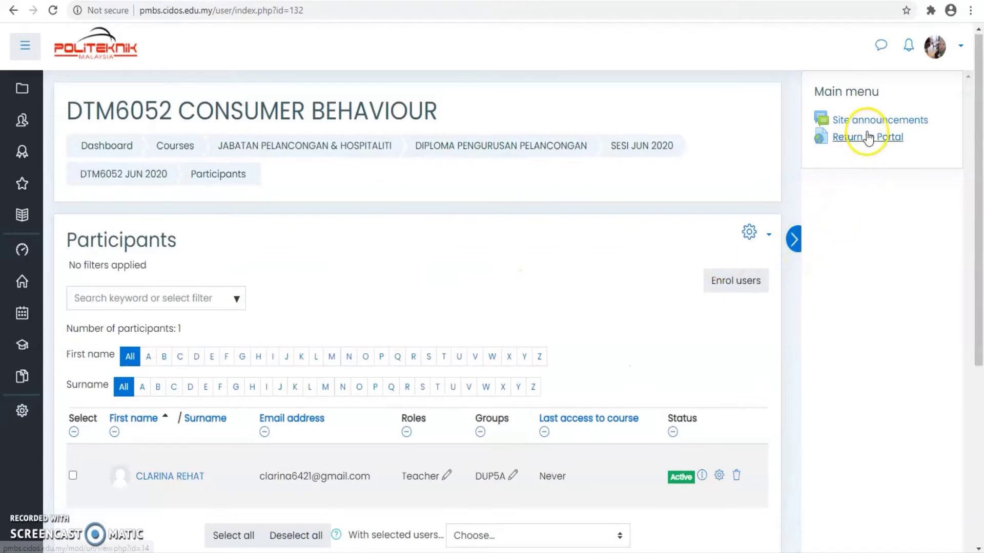
# Return to the CIDOS portal and open the Dashboard from Online Services
pyautogui.click(794, 239)
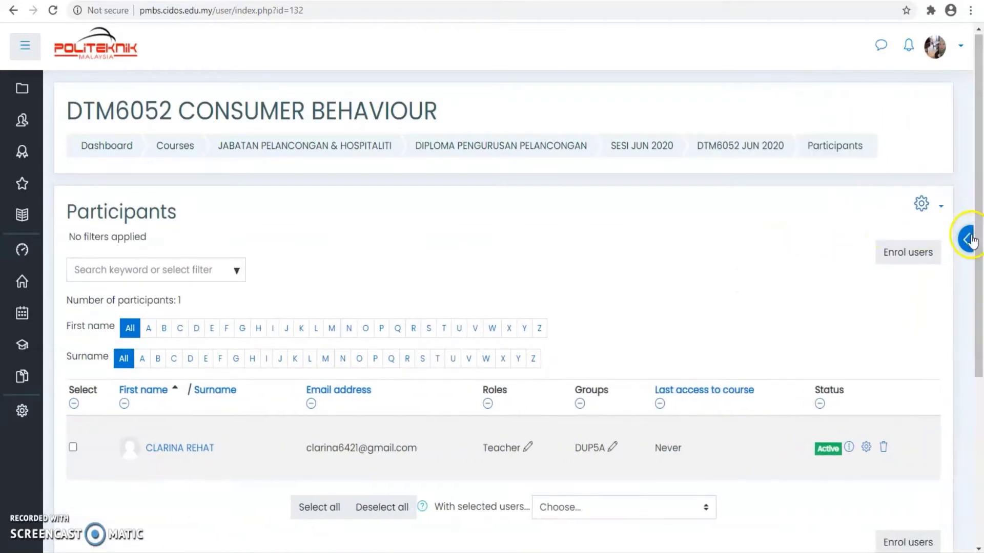
pyautogui.click(968, 234)
pyautogui.click(876, 139)
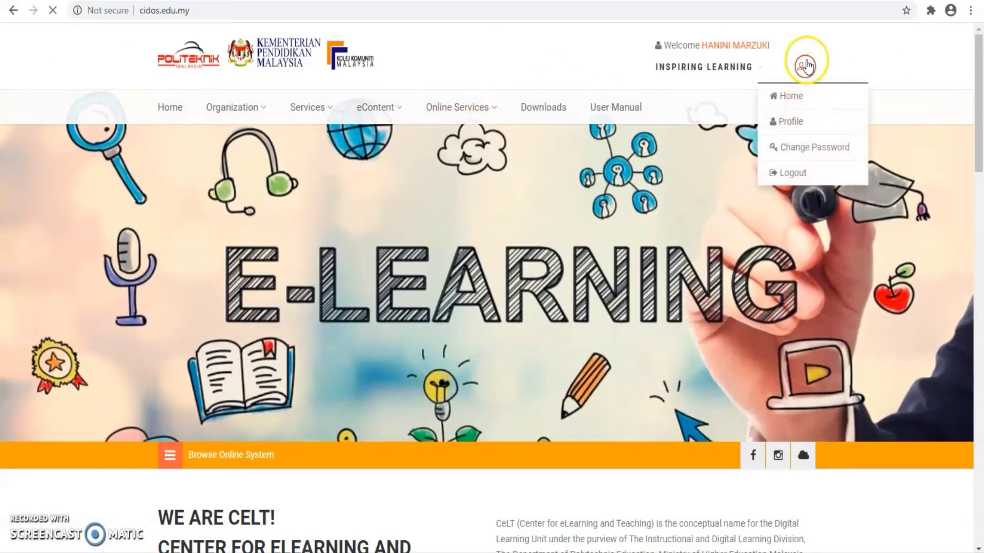
pyautogui.click(466, 109)
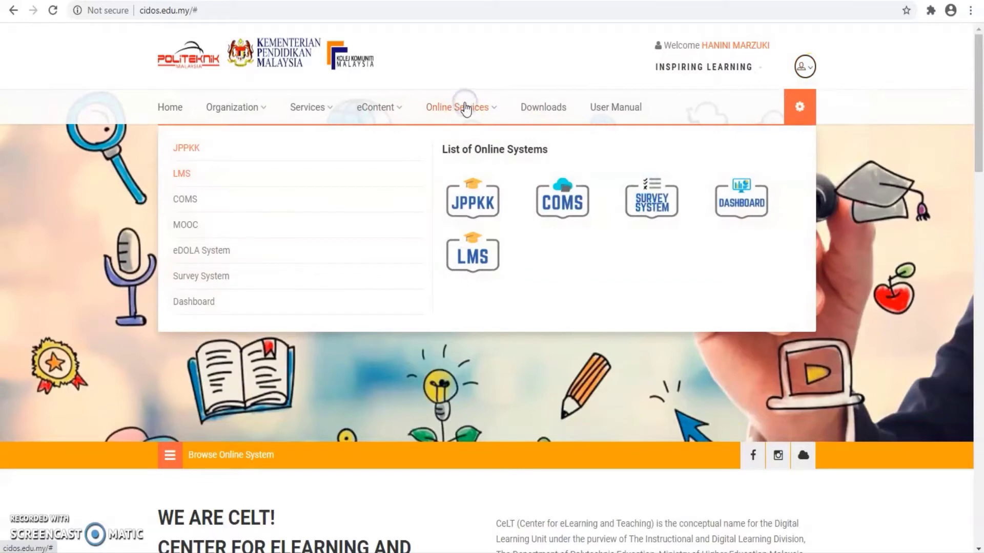
pyautogui.click(738, 206)
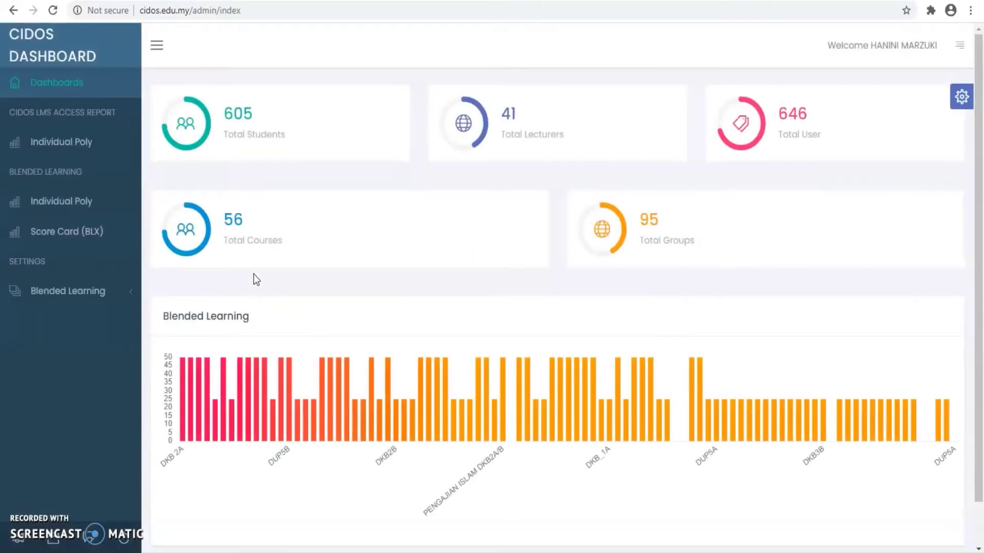
# Open the Blended Learning Upload list under Blended Learning
pyautogui.click(107, 293)
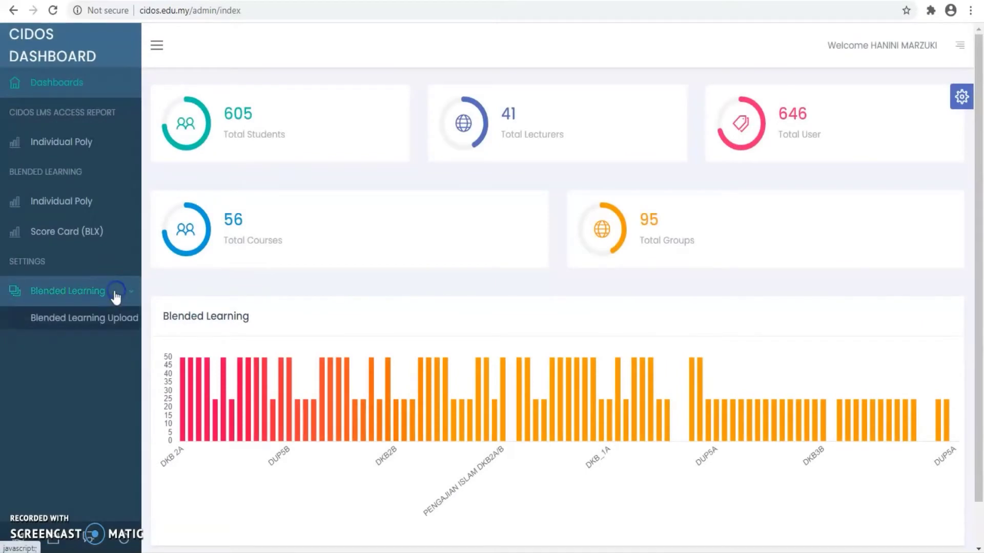
pyautogui.click(110, 319)
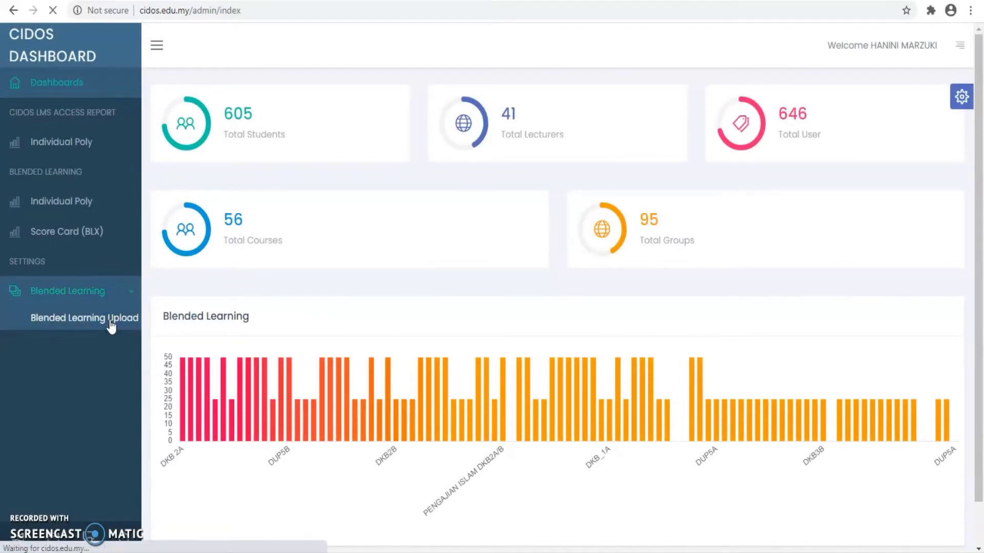
pyautogui.scroll(-1, 466, 362)
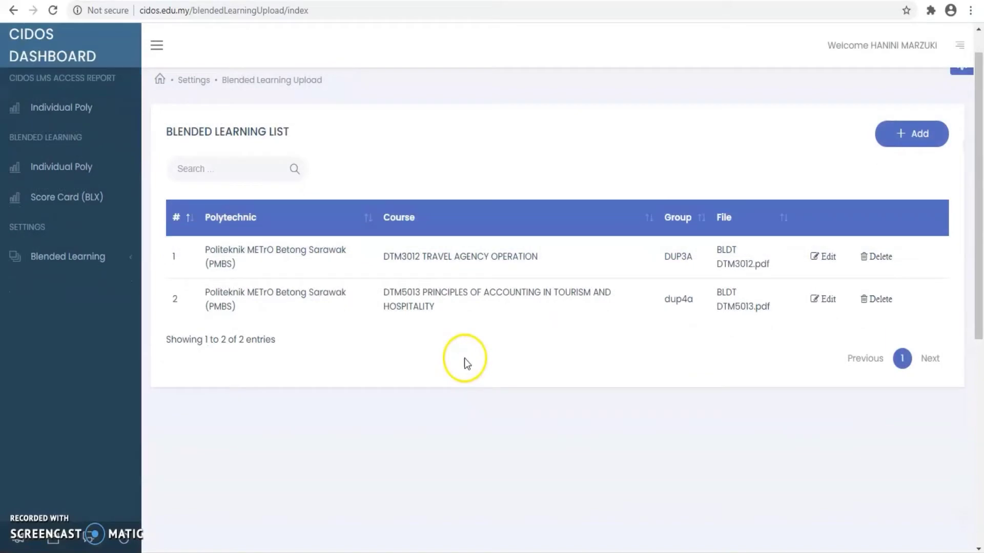
pyautogui.scroll(-1, 466, 362)
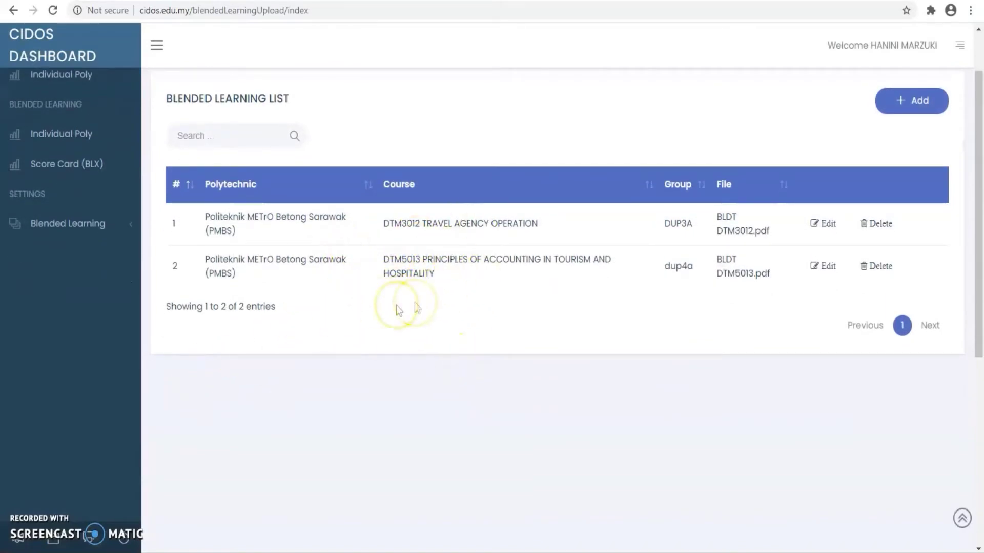
pyautogui.scroll(2, 399, 310)
# Add a new upload entry with Polytechnic set to Politeknik METrO Betong Sarawak (PMBS)
pyautogui.click(909, 171)
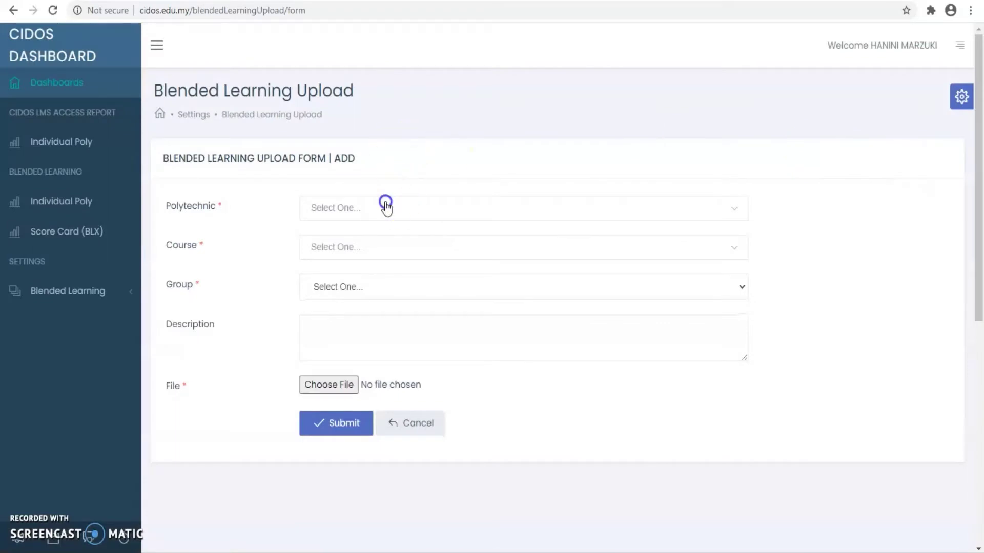
pyautogui.click(385, 206)
pyautogui.click(380, 285)
pyautogui.click(338, 248)
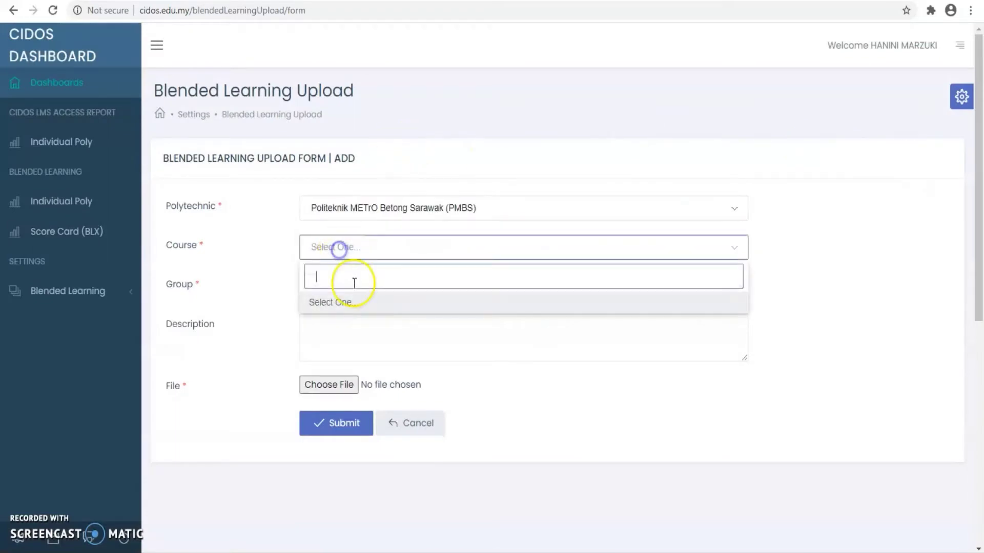
pyautogui.click(338, 302)
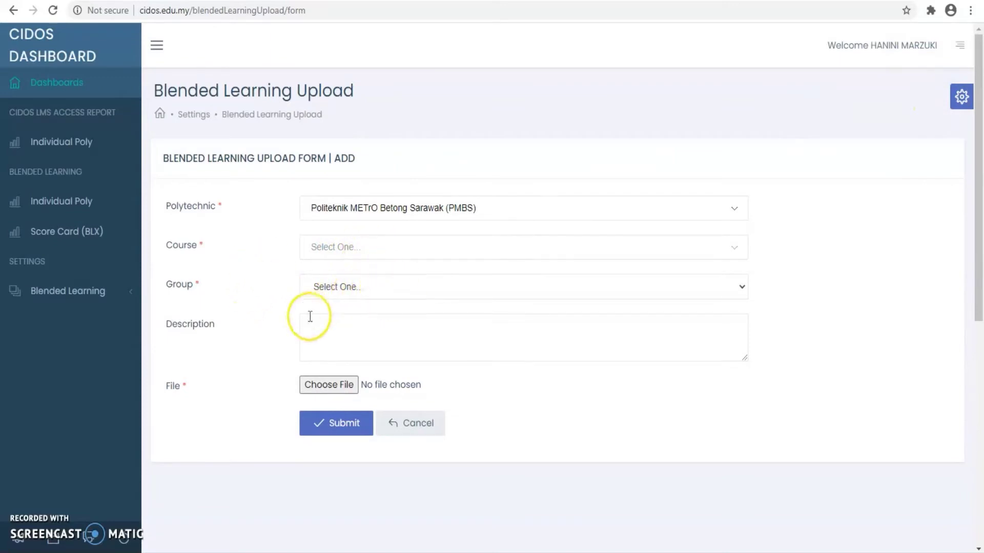
pyautogui.scroll(-1, 336, 344)
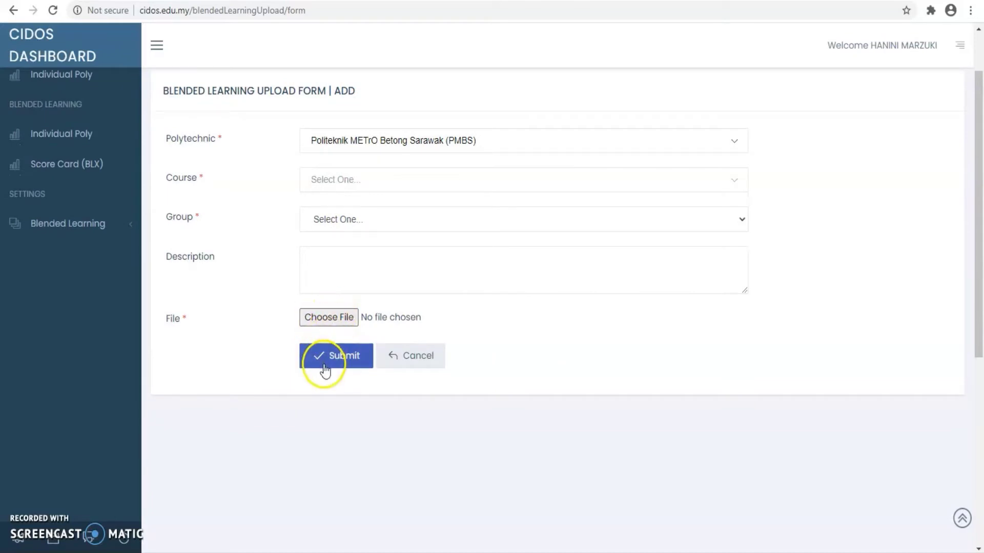
pyautogui.scroll(1, 444, 356)
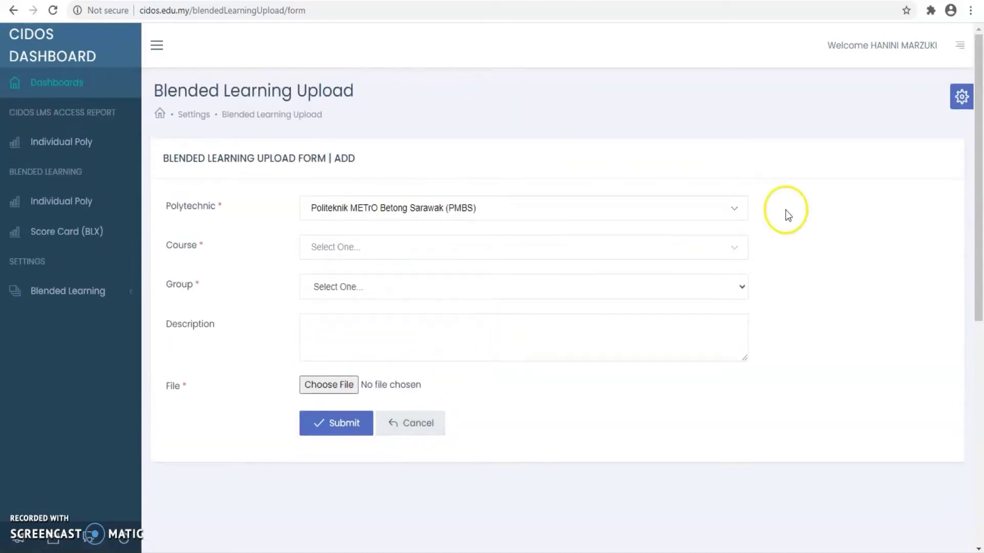